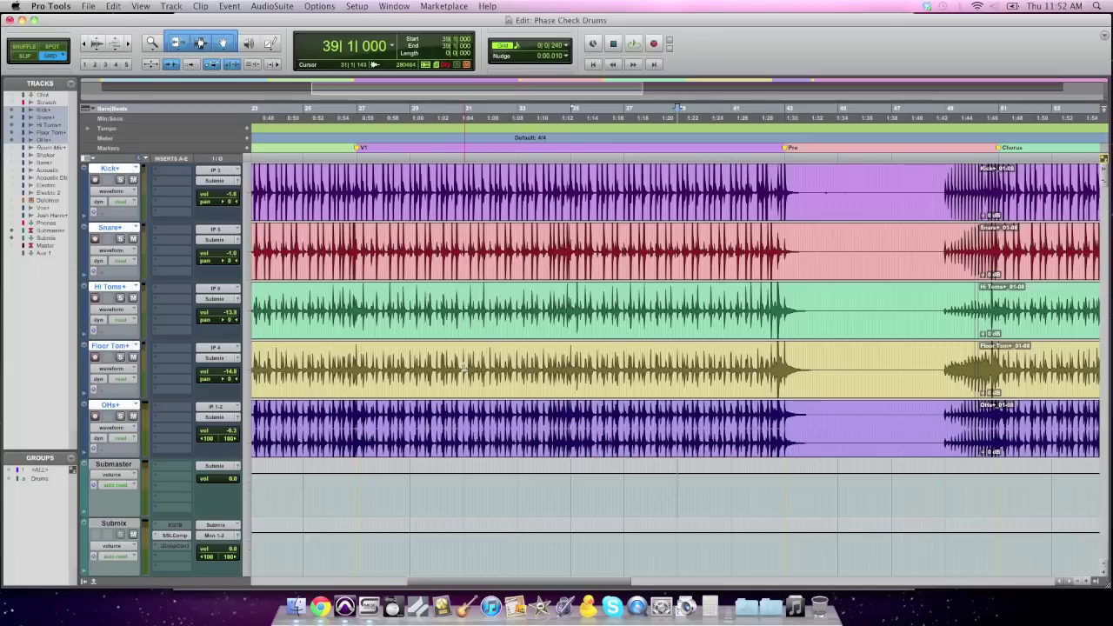
# Show the mixer and audition the OHs+ track in solo, then release the solo
pyautogui.press('super+equal')
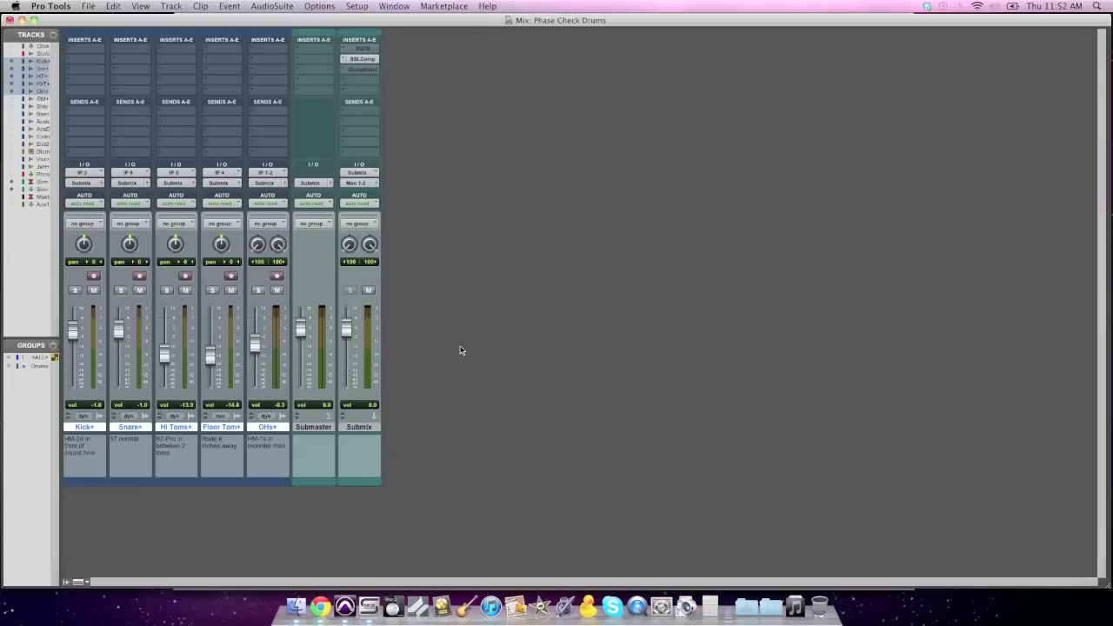
pyautogui.click(239, 427)
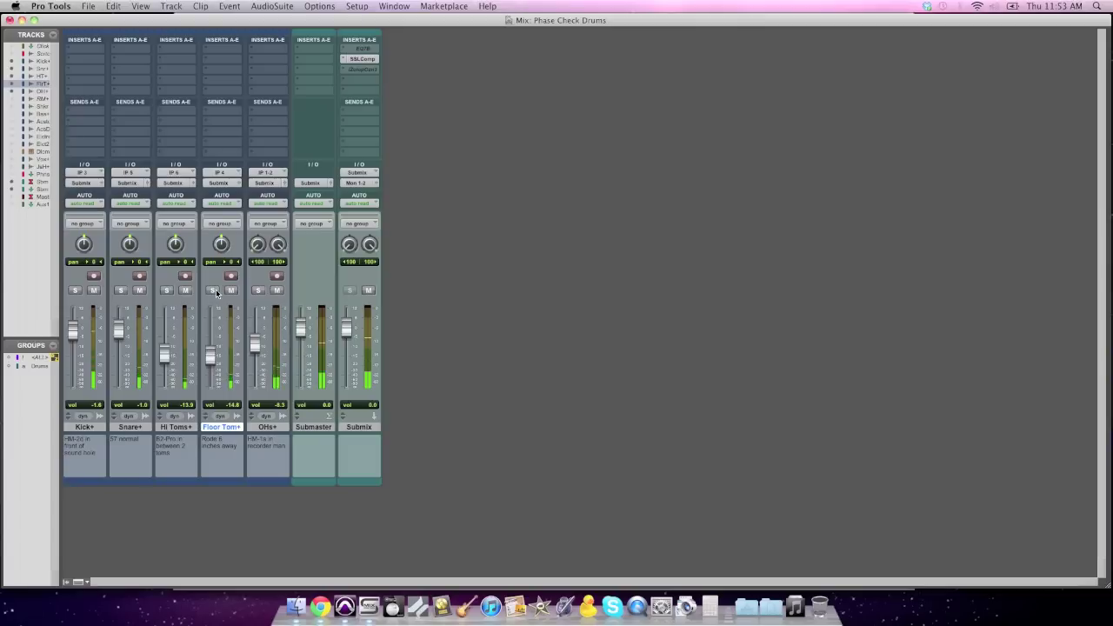
pyautogui.click(259, 291)
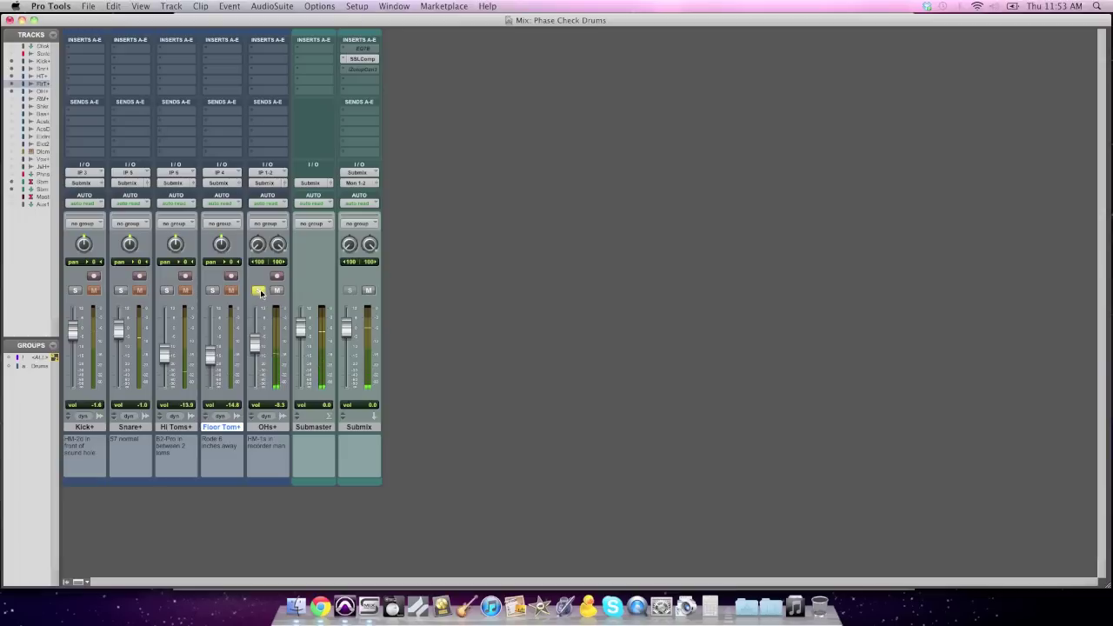
pyautogui.click(259, 290)
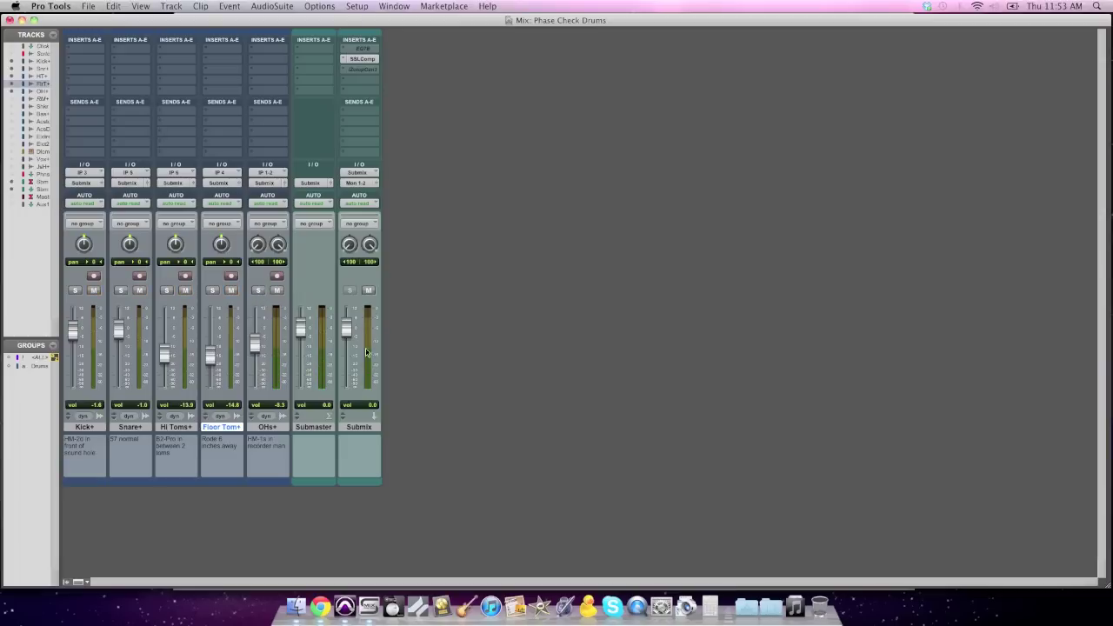
# Insert the AIR Stereo Width plug-in on the Submix track, set its width to 0 %, and close its window
pyautogui.click(353, 82)
pyautogui.moveTo(388, 110)
pyautogui.moveTo(515, 184)
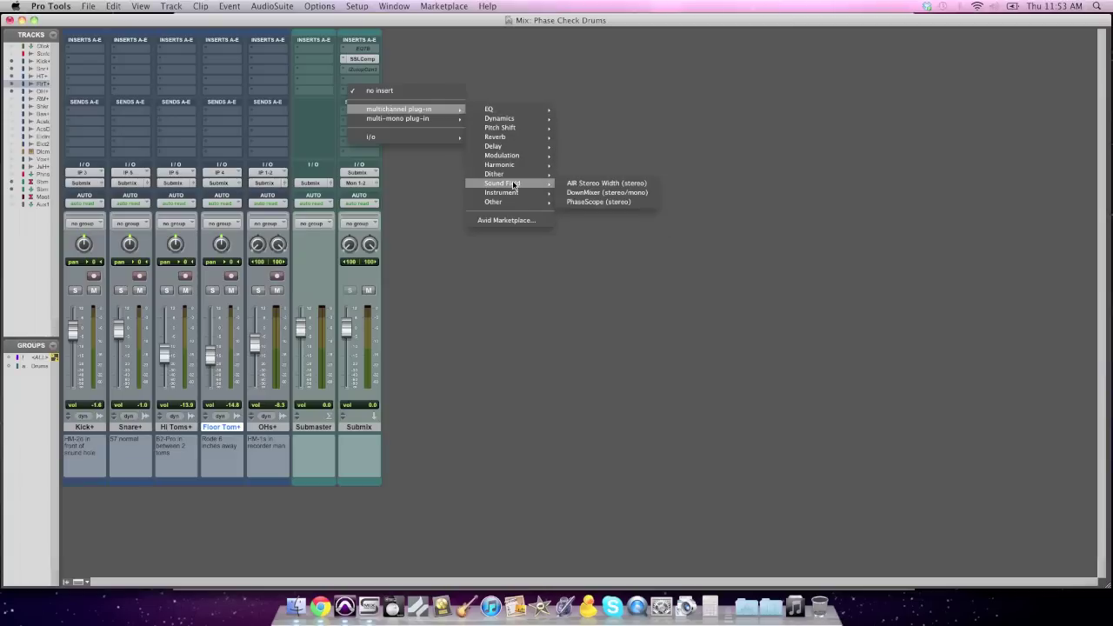
pyautogui.click(632, 187)
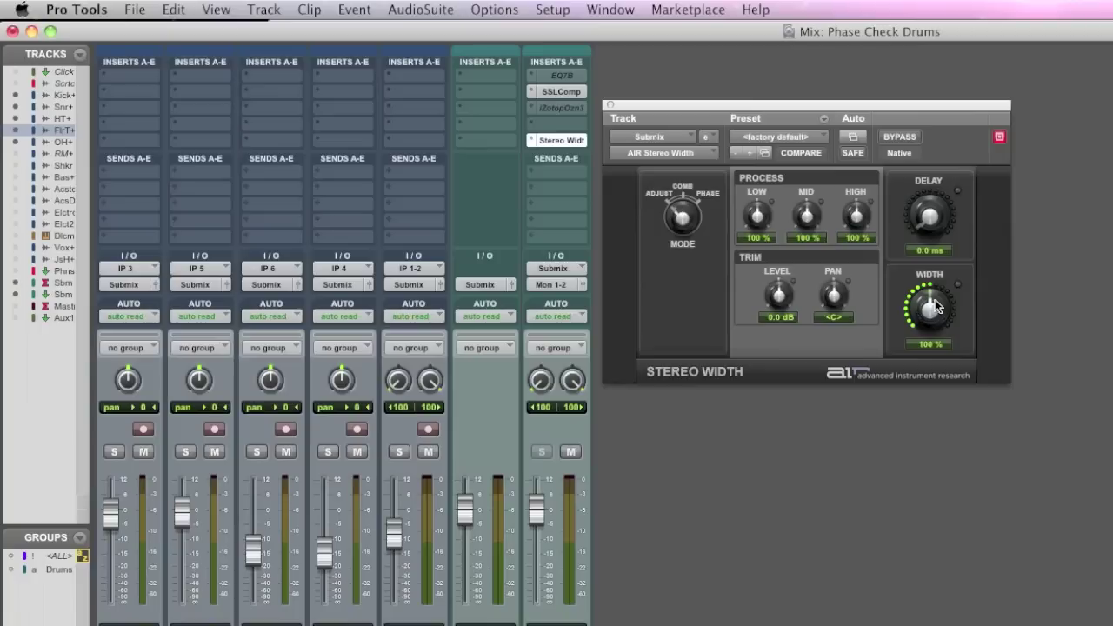
pyautogui.moveTo(931, 302); pyautogui.dragTo(928, 430)
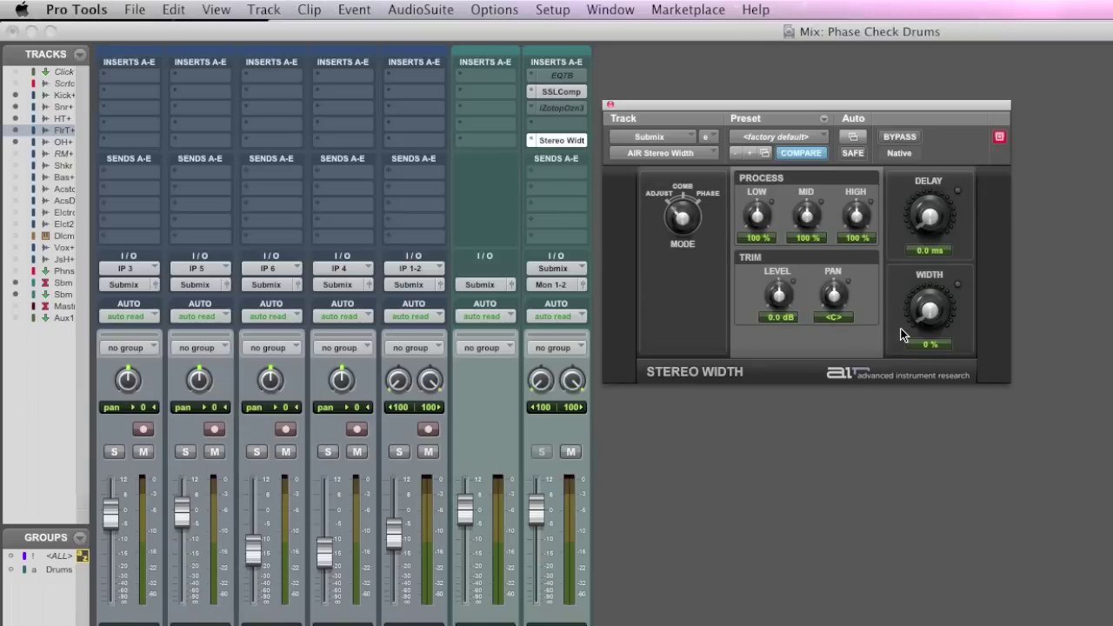
pyautogui.moveTo(612, 106); pyautogui.dragTo(620, 137)
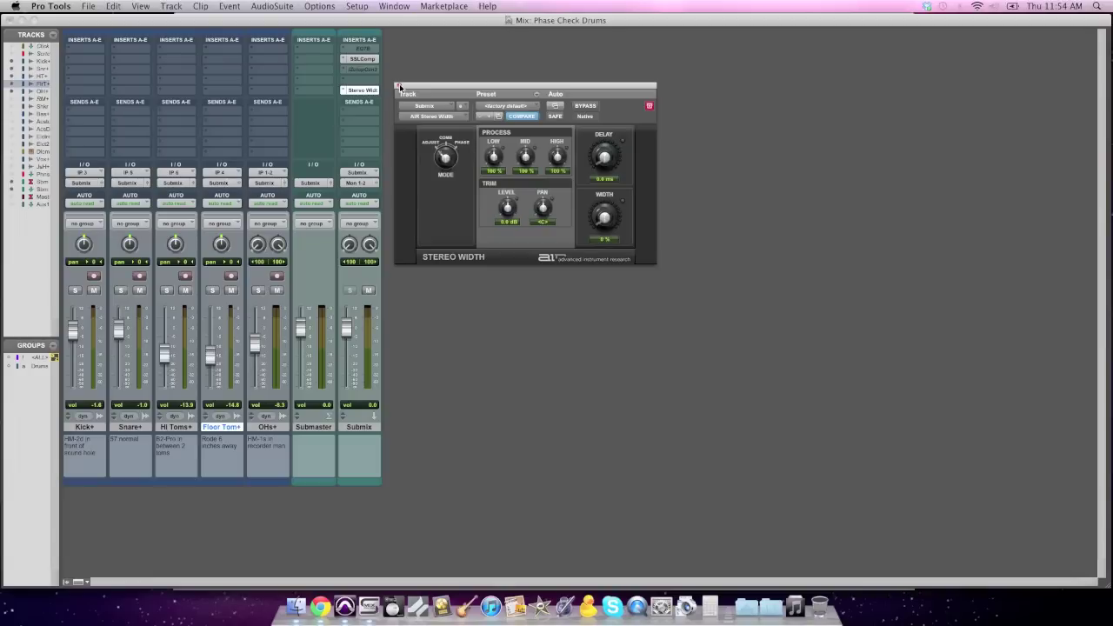
pyautogui.click(399, 86)
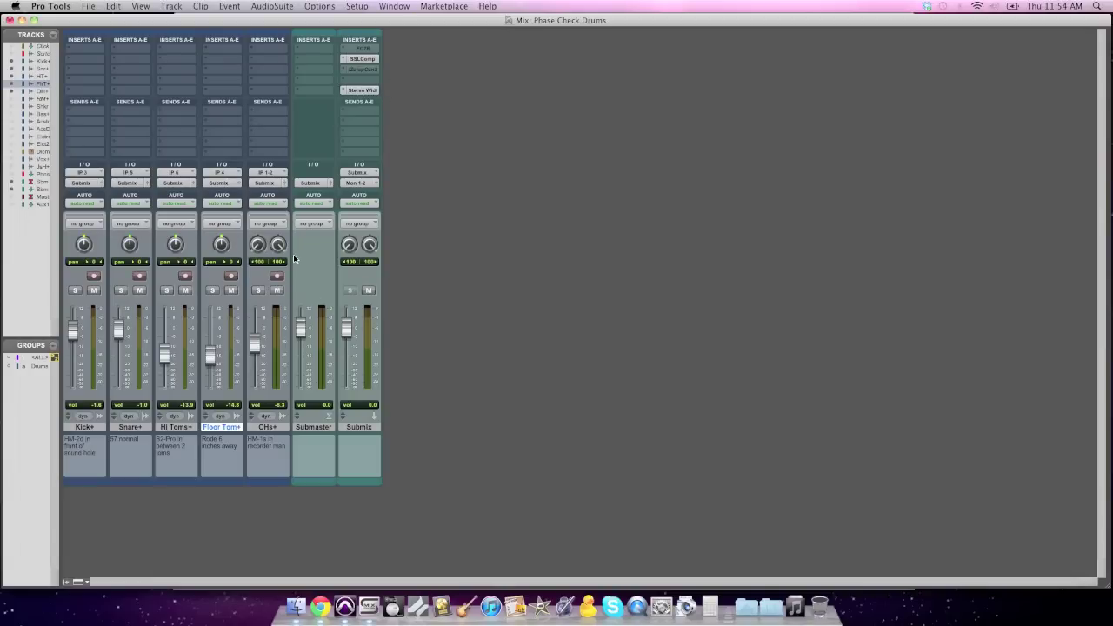
# Solo the OHs+ and Kick+ tracks, raising the OHs+ volume to -3.4 dB
pyautogui.click(259, 291)
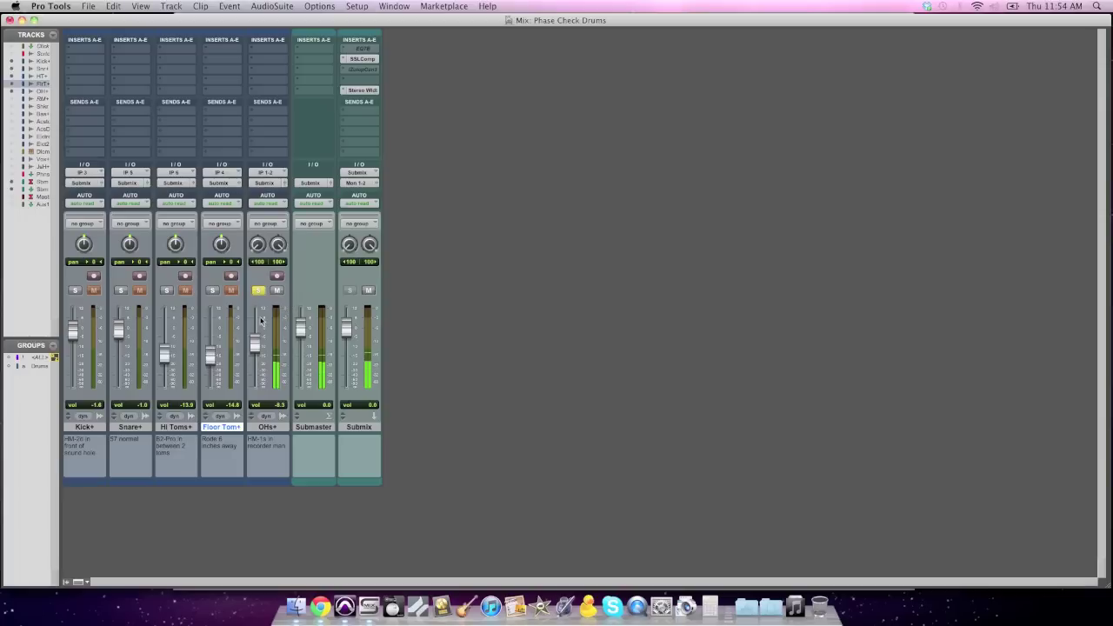
pyautogui.moveTo(254, 345); pyautogui.dragTo(254, 333)
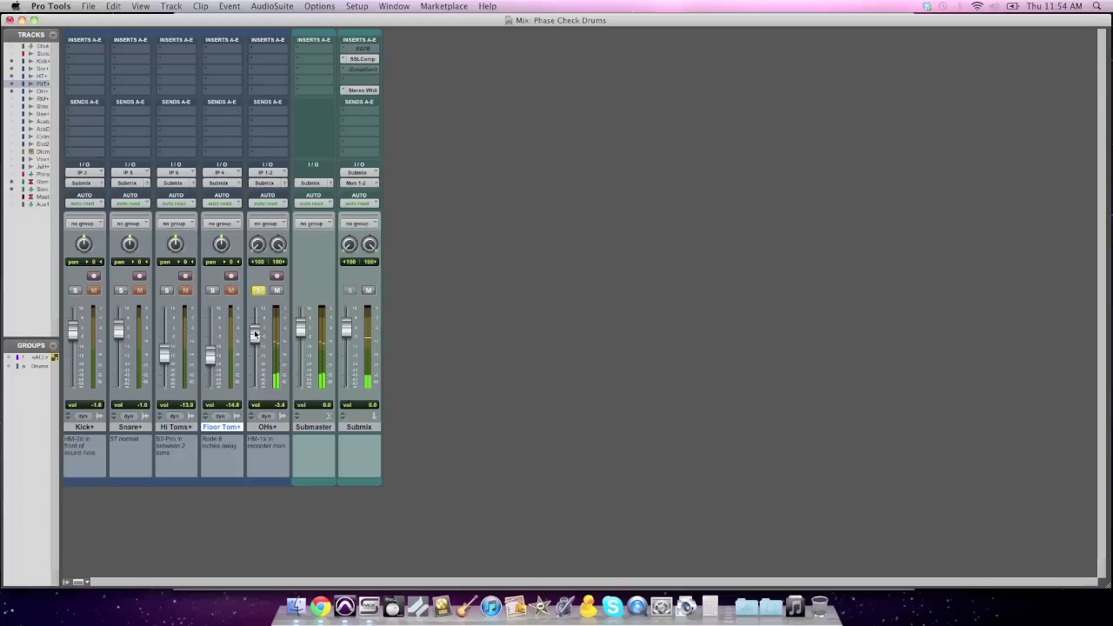
pyautogui.click(75, 291)
# Insert a mono EQ 3 1-Band on Kick+ and try its input phase invert switch, leaving the phase normal
pyautogui.click(90, 50)
pyautogui.moveTo(102, 68)
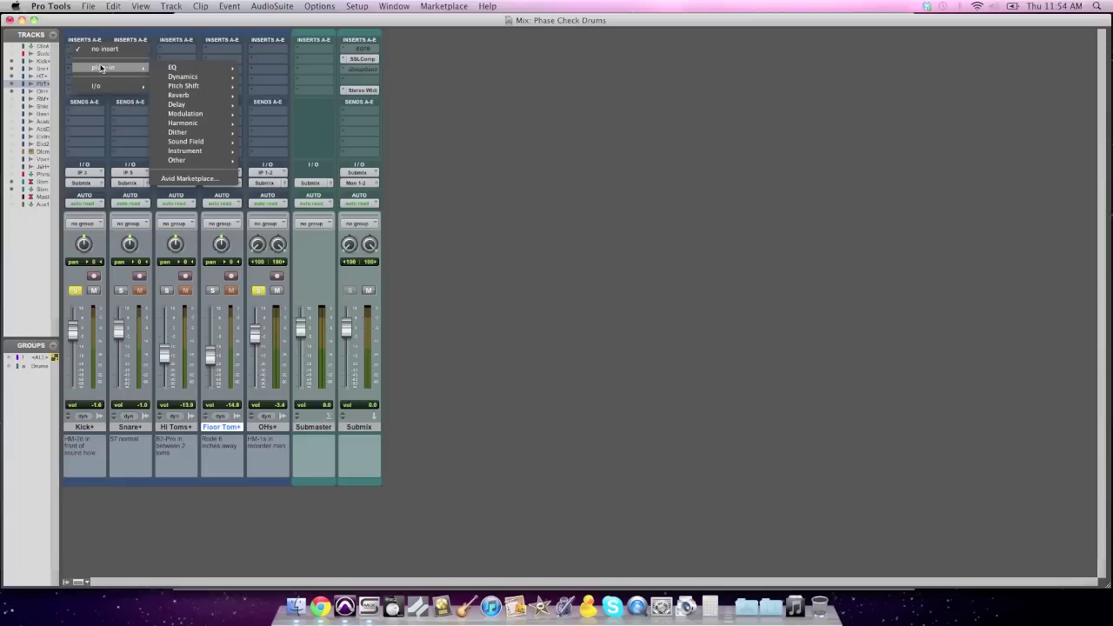
pyautogui.moveTo(190, 68)
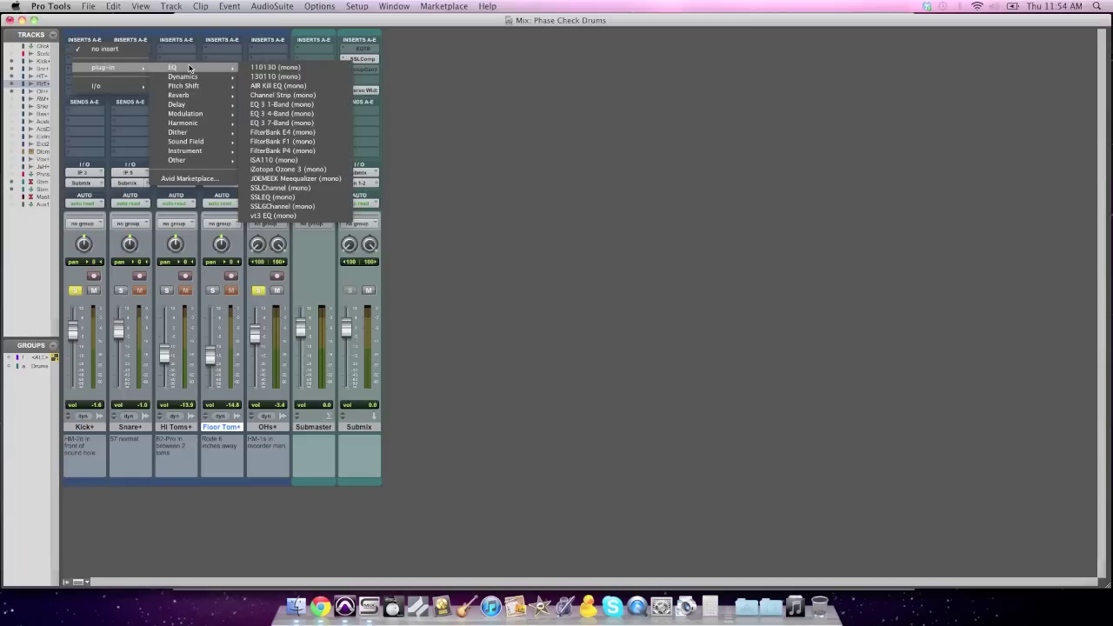
pyautogui.click(309, 106)
pyautogui.moveTo(431, 91); pyautogui.dragTo(430, 165)
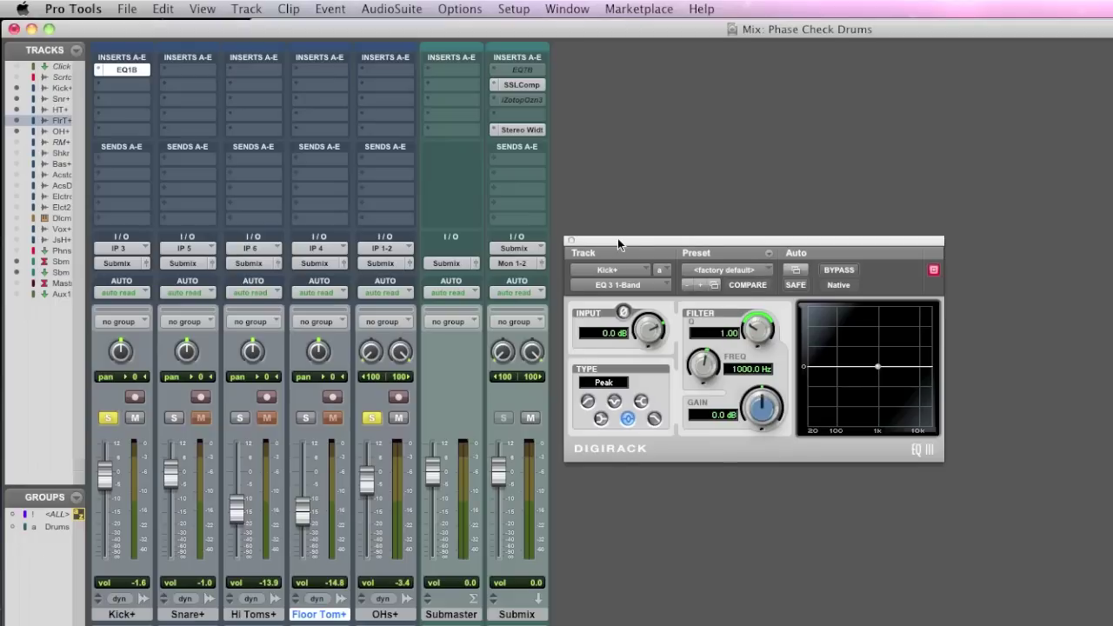
pyautogui.click(623, 312)
pyautogui.click(625, 312)
pyautogui.click(625, 312)
# Raise the Kick+ volume to +2.5 dB during playback and compare its inverted and normal phase against the overheads, leaving it normal
pyautogui.press('space')
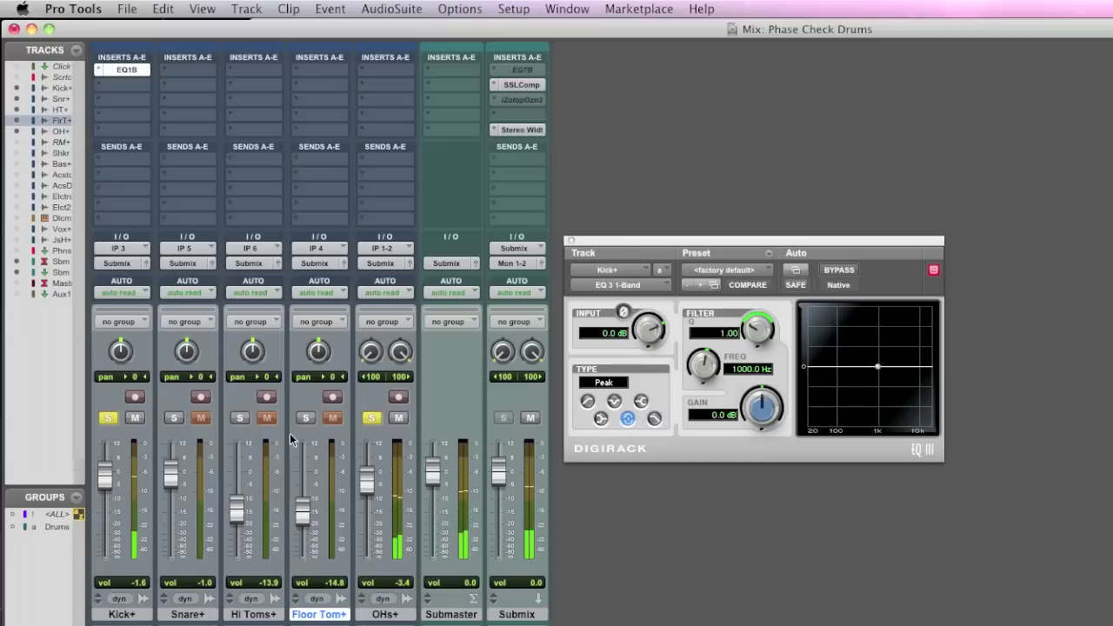
pyautogui.moveTo(104, 476); pyautogui.dragTo(104, 463)
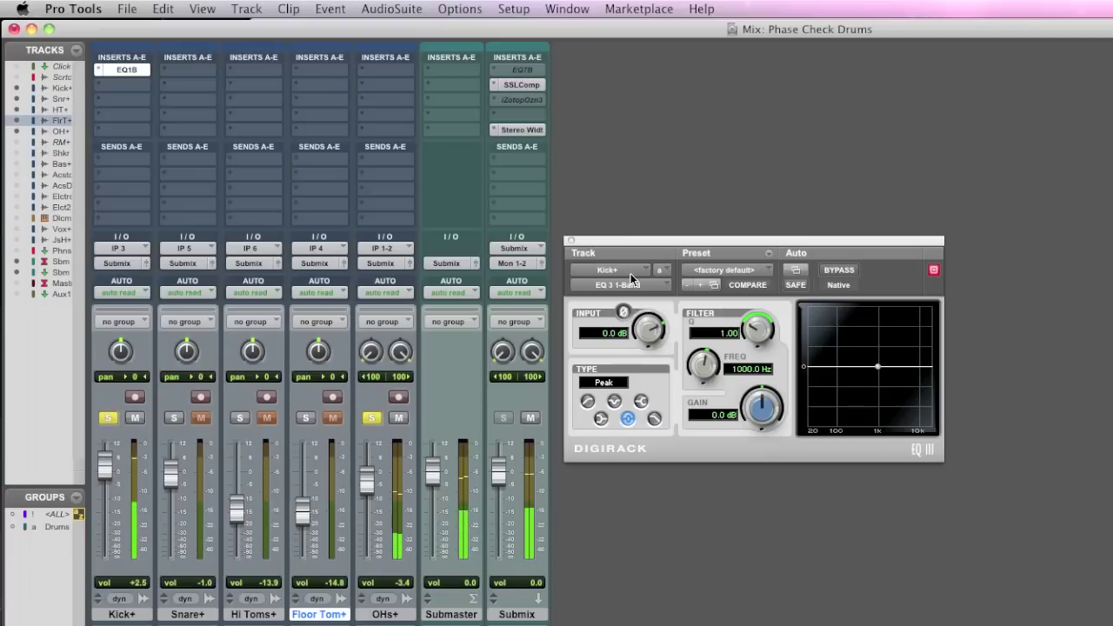
pyautogui.click(623, 311)
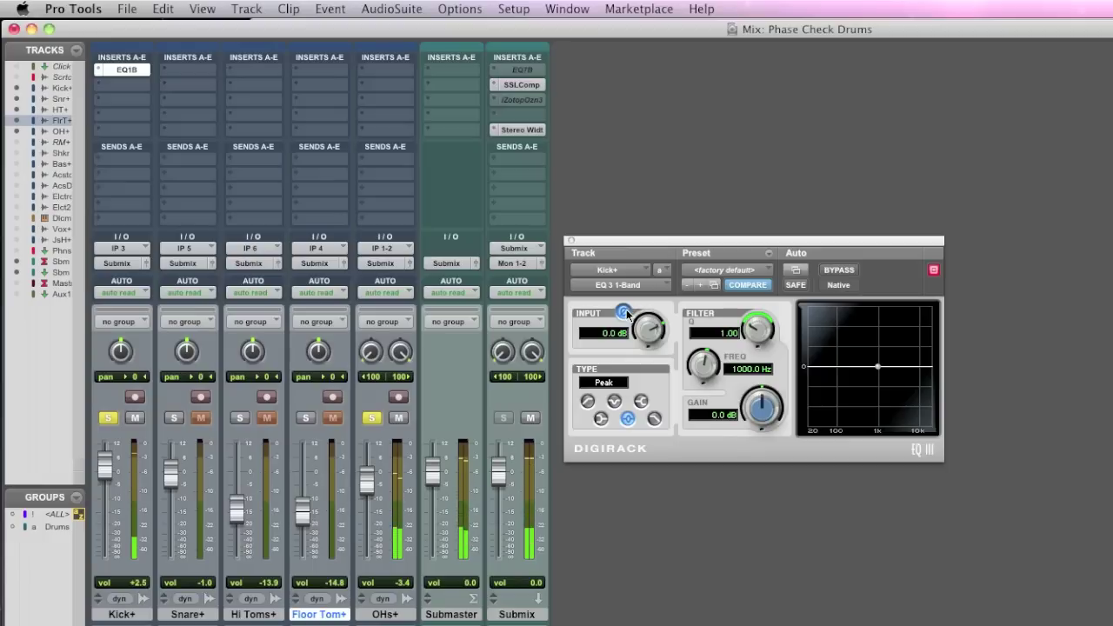
pyautogui.click(625, 313)
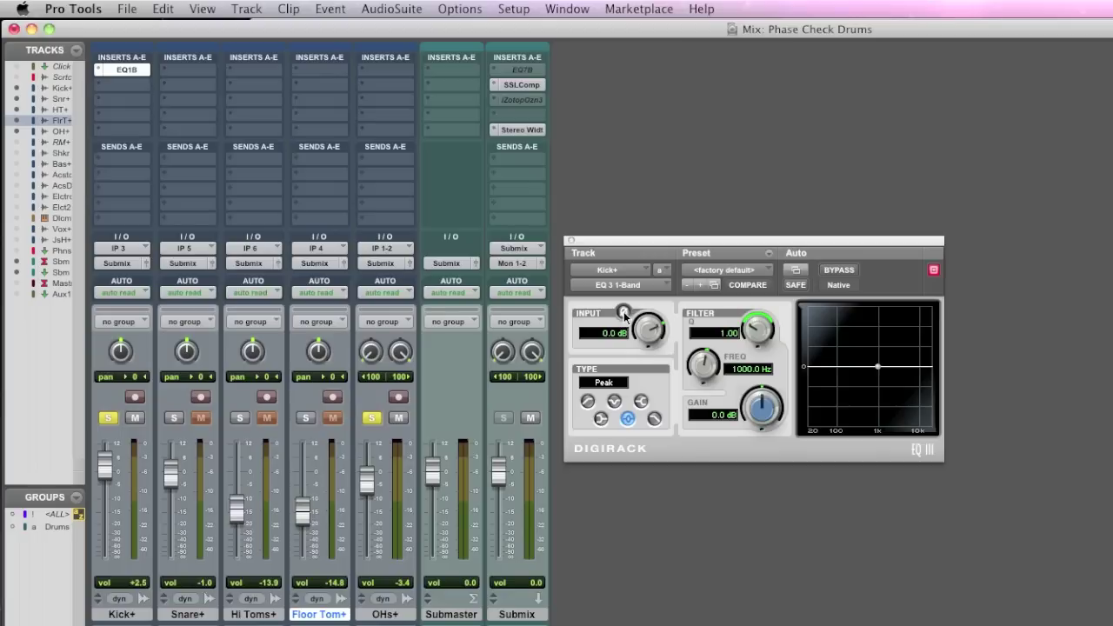
pyautogui.click(624, 312)
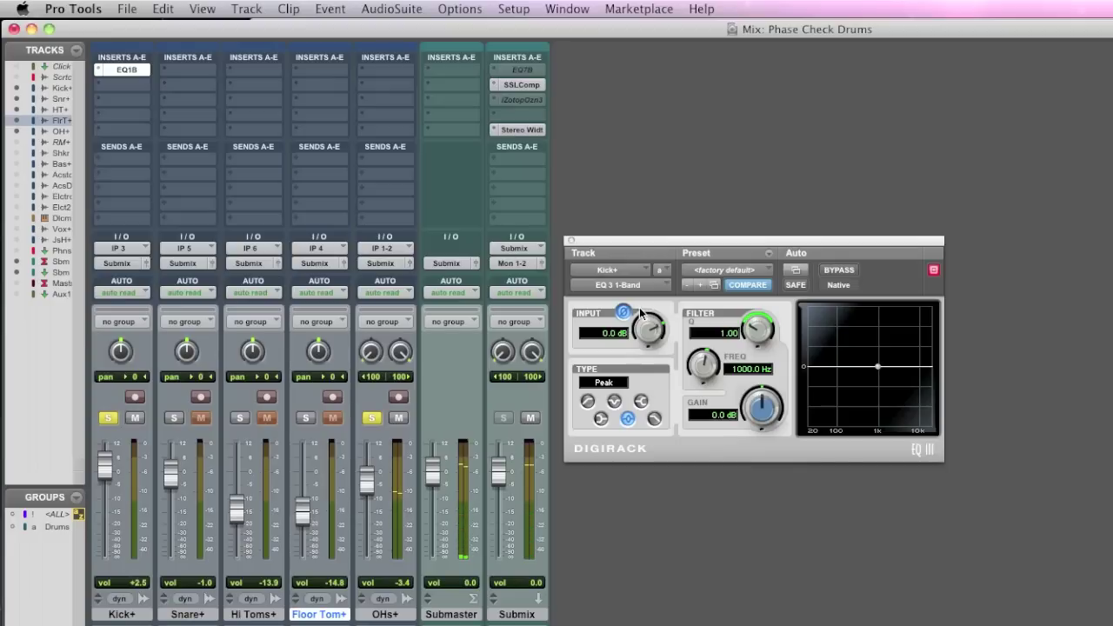
pyautogui.click(625, 312)
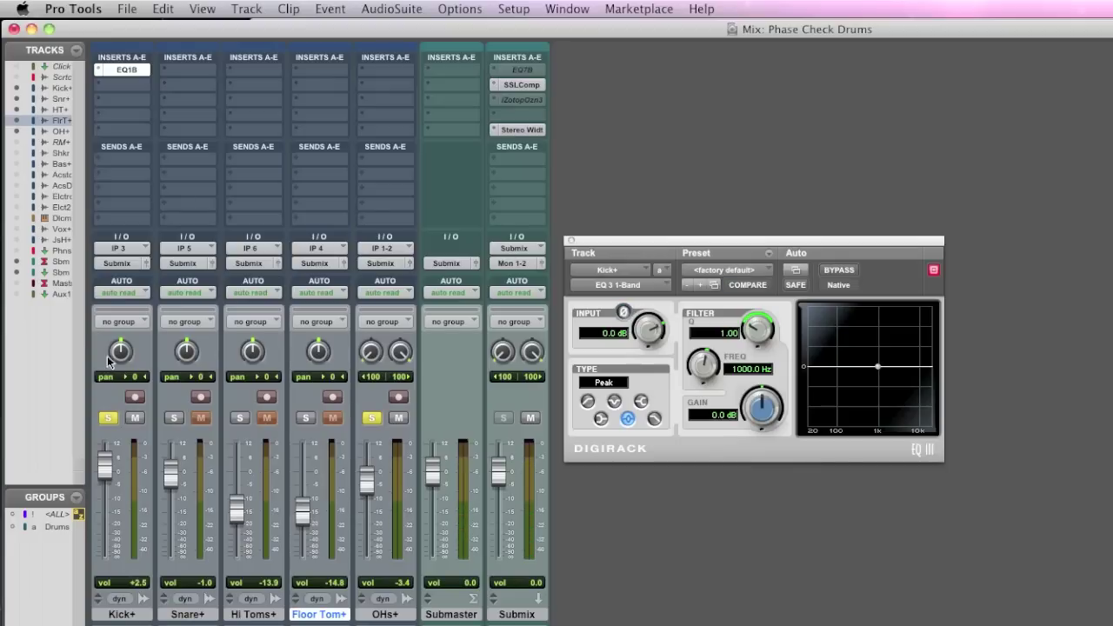
# Solo Snare+ instead of Kick+ and move the EQ 3 1-Band insert from Kick+ to Snare+
pyautogui.click(174, 418)
pyautogui.click(108, 418)
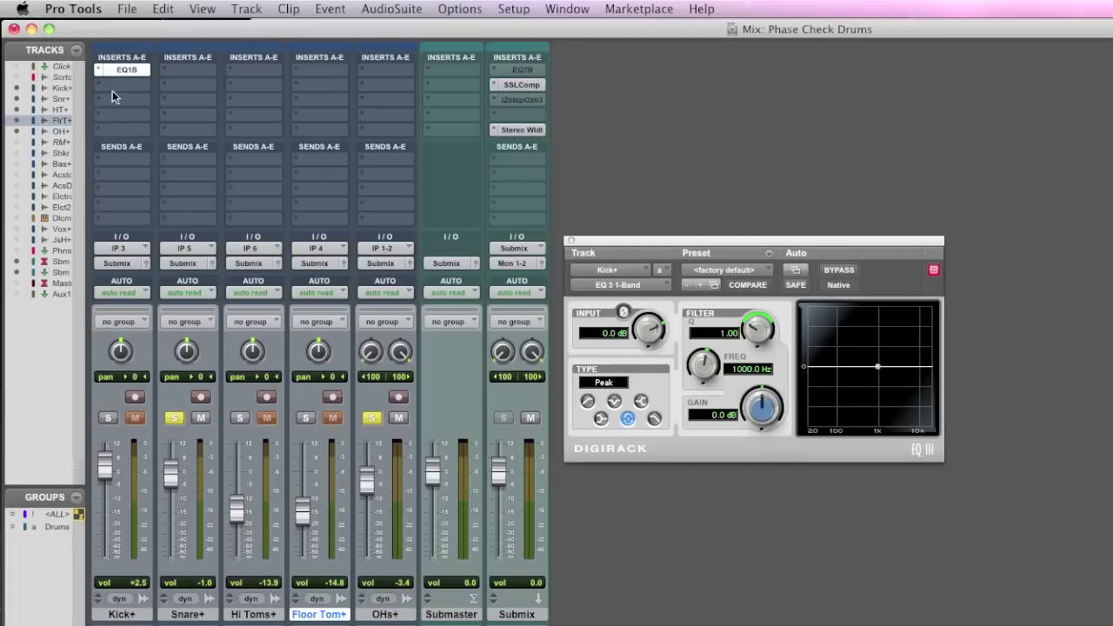
pyautogui.moveTo(132, 69); pyautogui.dragTo(183, 69)
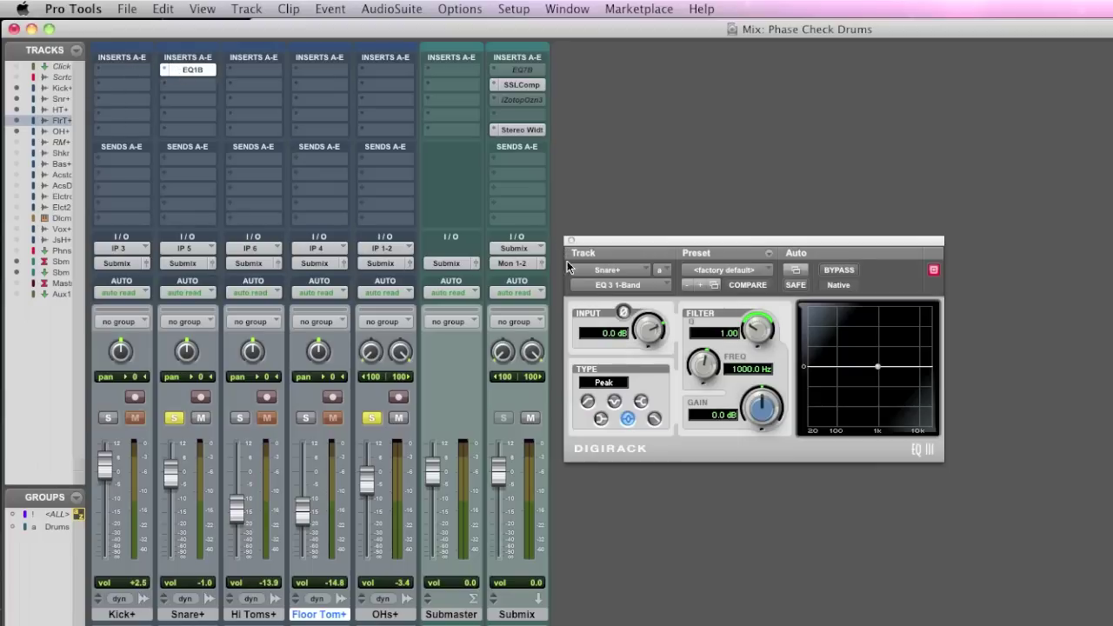
# Raise the Snare+ volume to +2.1 dB and compare its inverted and normal phase against the overheads
pyautogui.moveTo(175, 478); pyautogui.dragTo(176, 470)
pyautogui.click(624, 312)
pyautogui.click(624, 312)
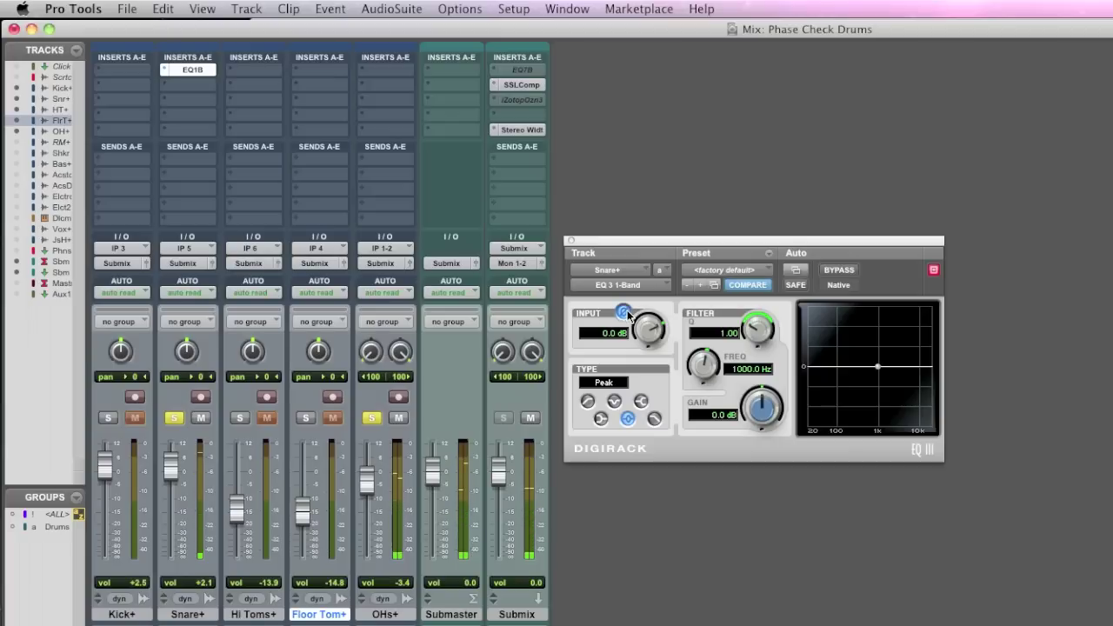
pyautogui.click(624, 312)
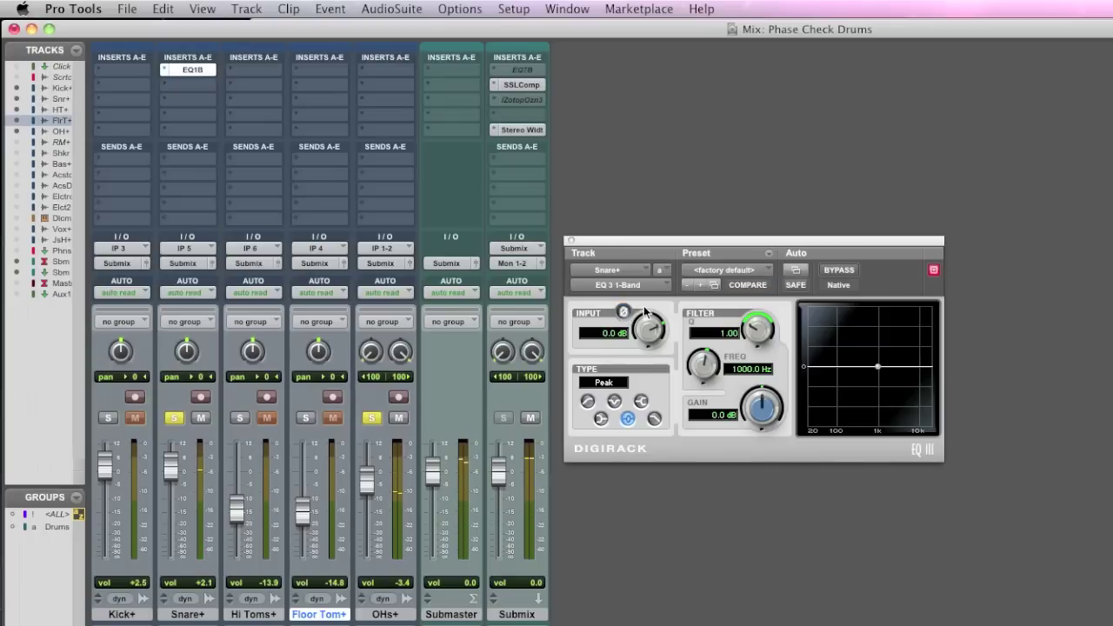
pyautogui.click(622, 312)
# Move the EQ 3 1-Band insert from Snare+ to Hi Toms+ and play the tom hit near bar 65 in the timeline
pyautogui.moveTo(202, 73); pyautogui.dragTo(251, 67)
pyautogui.press('super+equal')
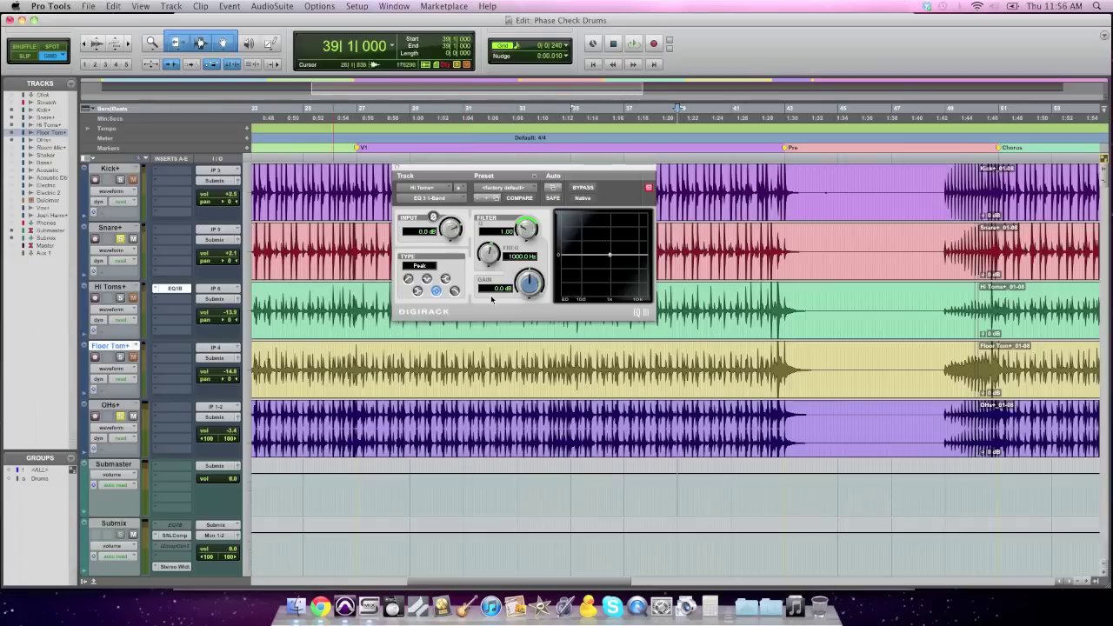
pyautogui.hscroll(5, 870, 321)
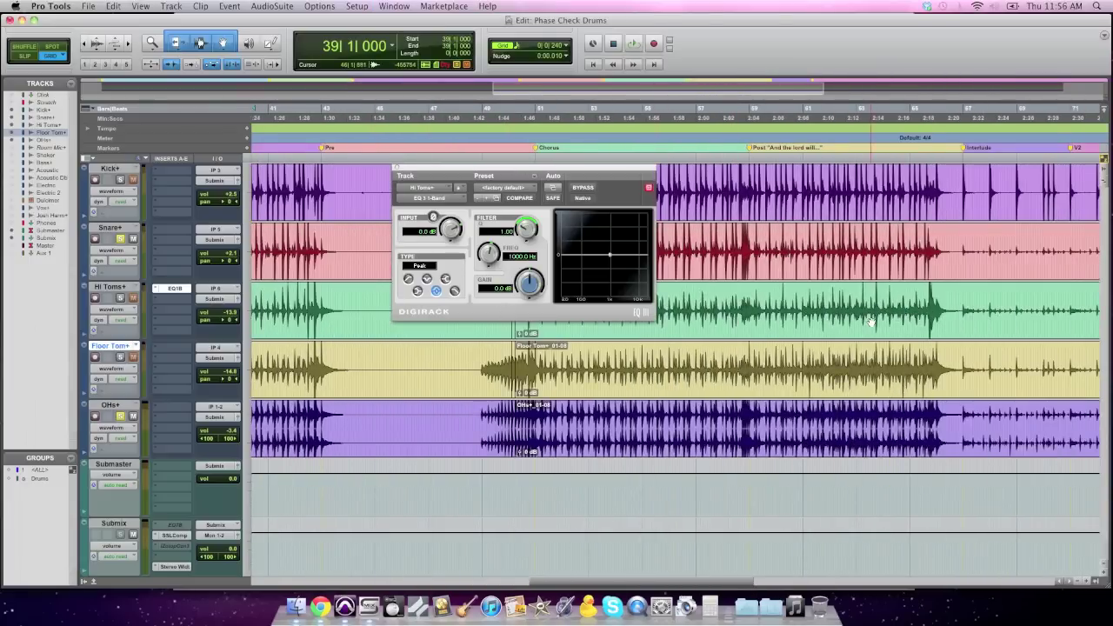
pyautogui.click(929, 305)
pyautogui.press('space')
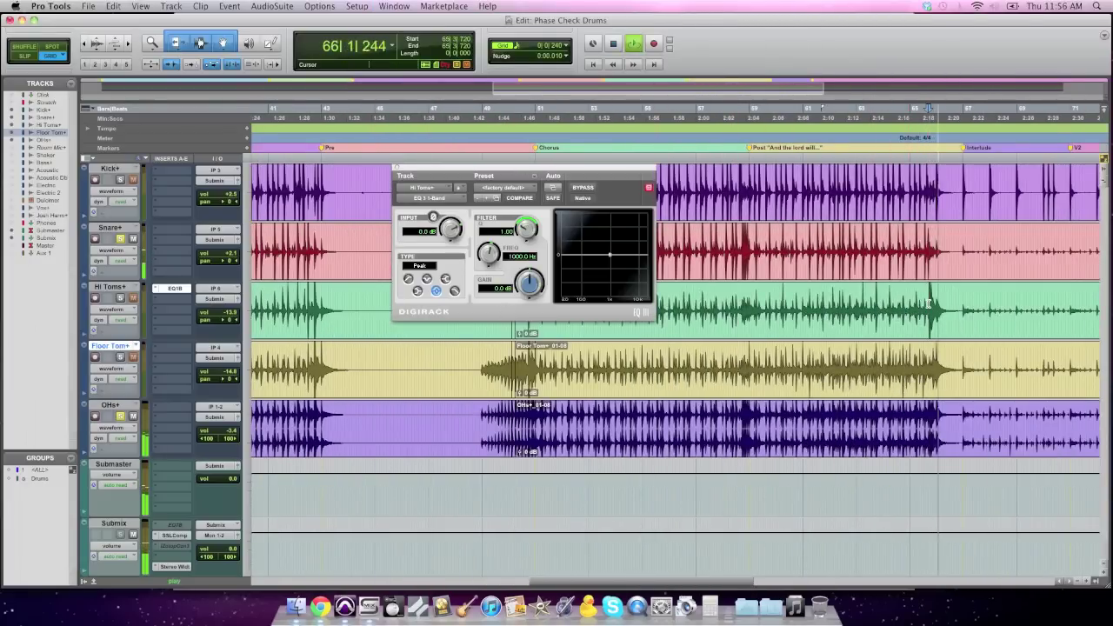
pyautogui.press('space')
# Solo Hi Toms+ instead of Snare+ and replay the tom hit near bar 65
pyautogui.press('space')
pyautogui.press('space')
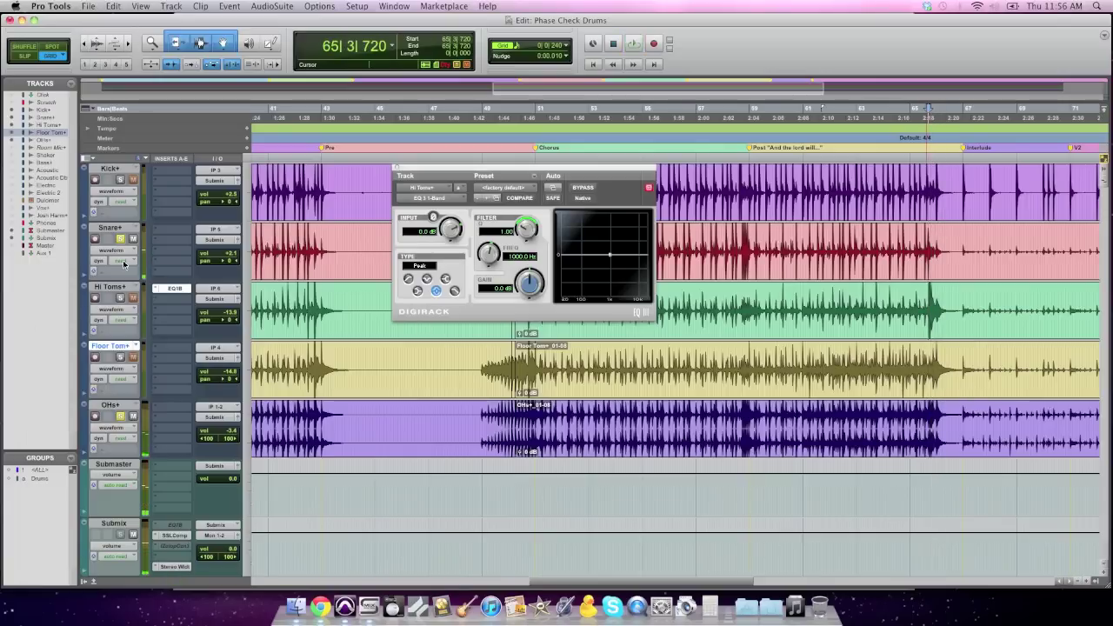
pyautogui.press('space')
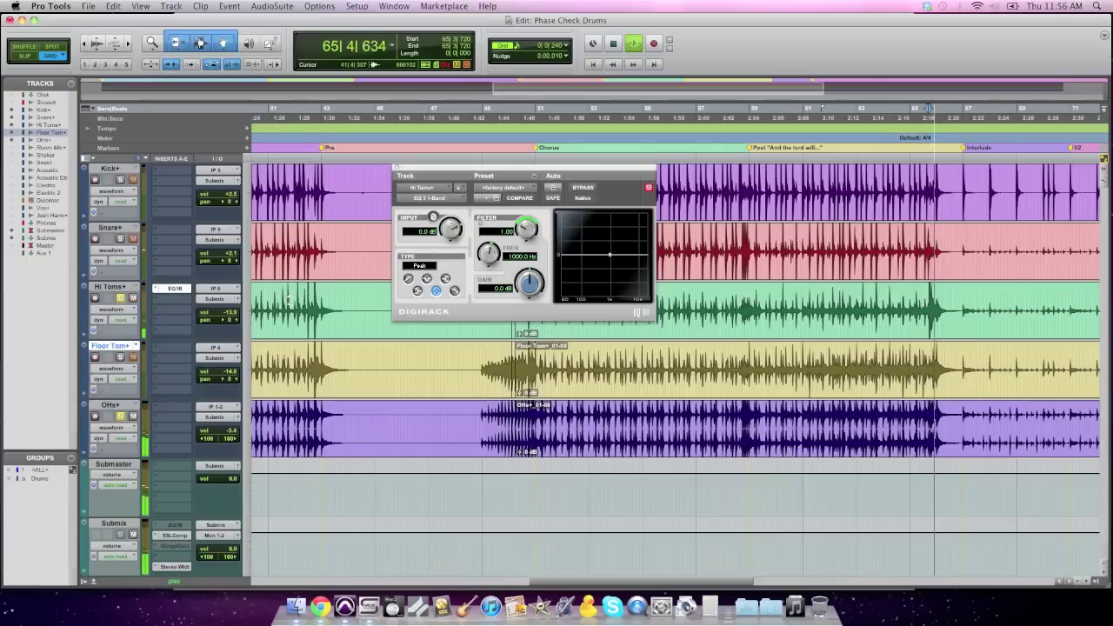
pyautogui.press('space')
# Raise the Hi Toms+ volume to +1.4 dB in the mixer and compare its inverted and normal phase, leaving it normal
pyautogui.press('super+equal')
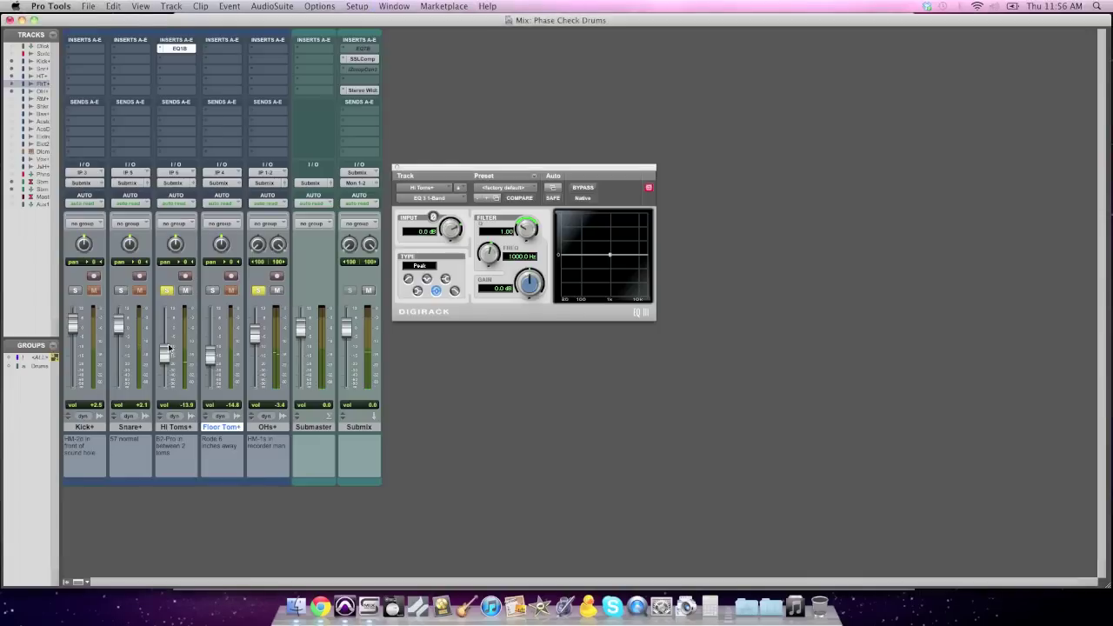
pyautogui.moveTo(168, 348); pyautogui.dragTo(167, 320)
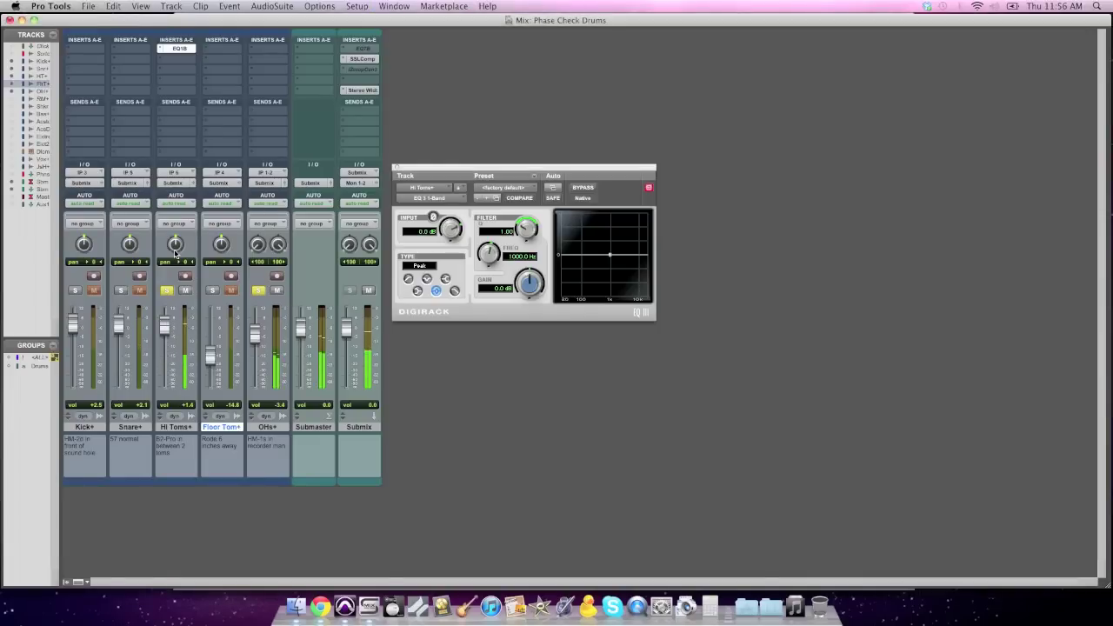
pyautogui.click(434, 217)
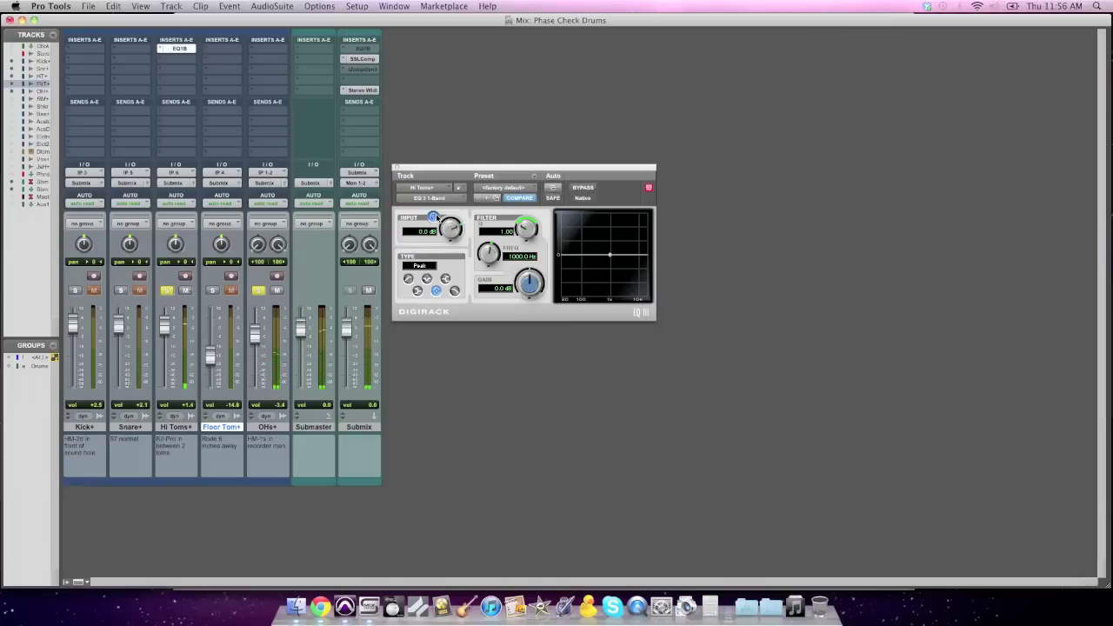
pyautogui.click(434, 217)
# Solo Floor Tom+ with its volume raised to +0.3 dB and play the tom hit just before the Pre marker
pyautogui.click(213, 290)
pyautogui.moveTo(211, 355); pyautogui.dragTo(213, 330)
pyautogui.press('super+equal')
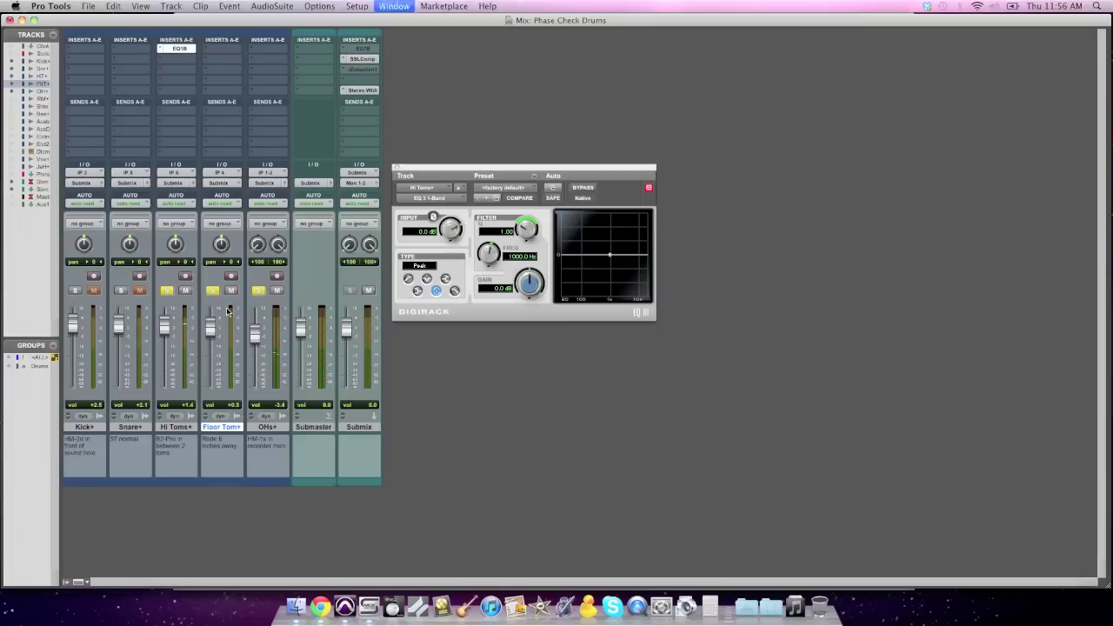
pyautogui.click(313, 356)
pyautogui.press('space')
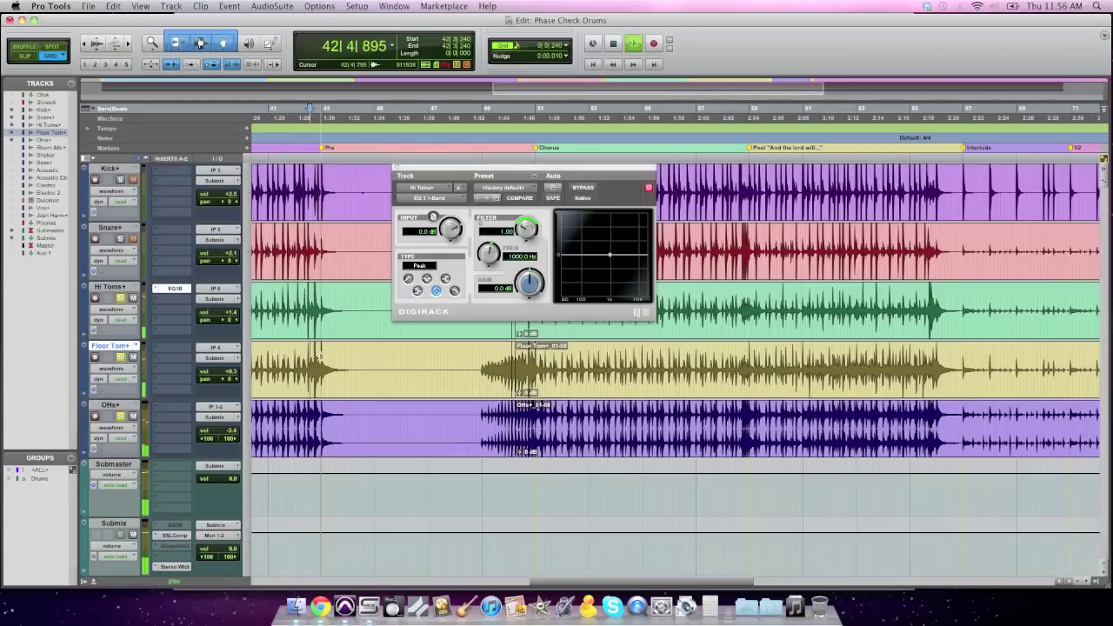
pyautogui.press('space')
# Release the solo on Hi Toms+ and play Floor Tom+ with the overheads, returning to the mixer
pyautogui.click(122, 299)
pyautogui.click(122, 299)
pyautogui.press('space')
pyautogui.press('super+equal')
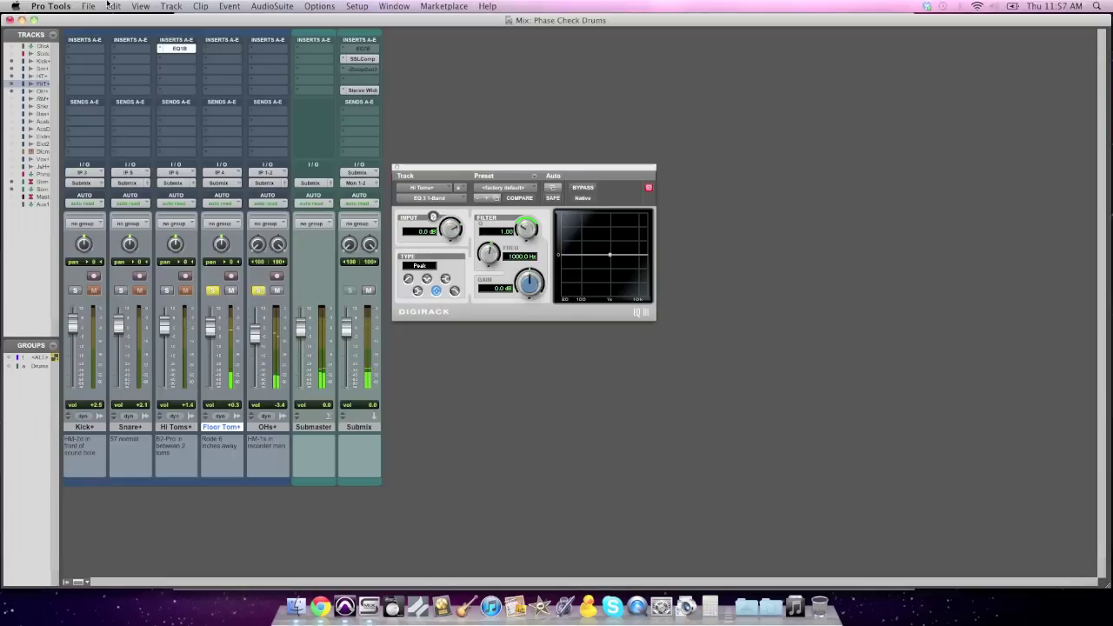
# Move the EQ 3 1-Band insert from Hi Toms+ to Floor Tom+ and compare its inverted and normal phase during playback
pyautogui.moveTo(179, 48); pyautogui.dragTo(233, 47)
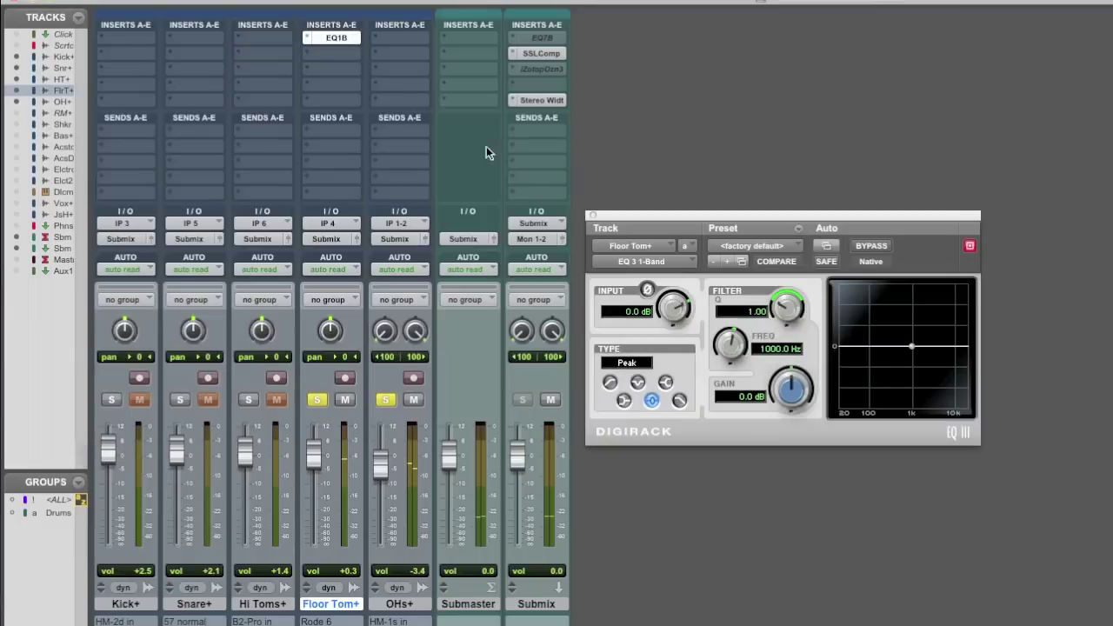
pyautogui.click(648, 290)
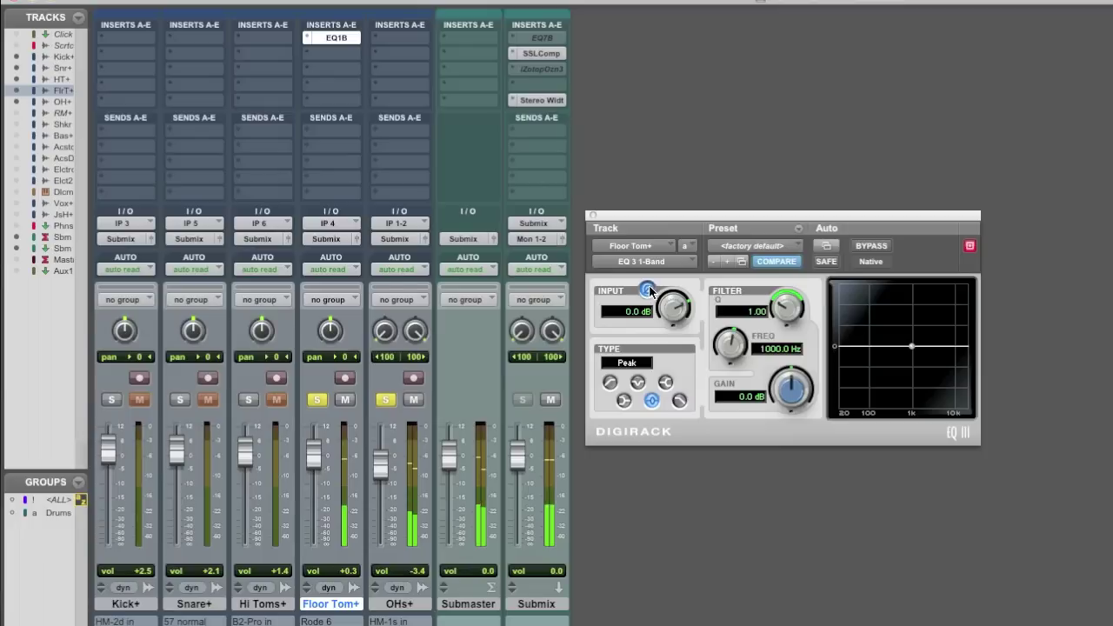
pyautogui.click(648, 290)
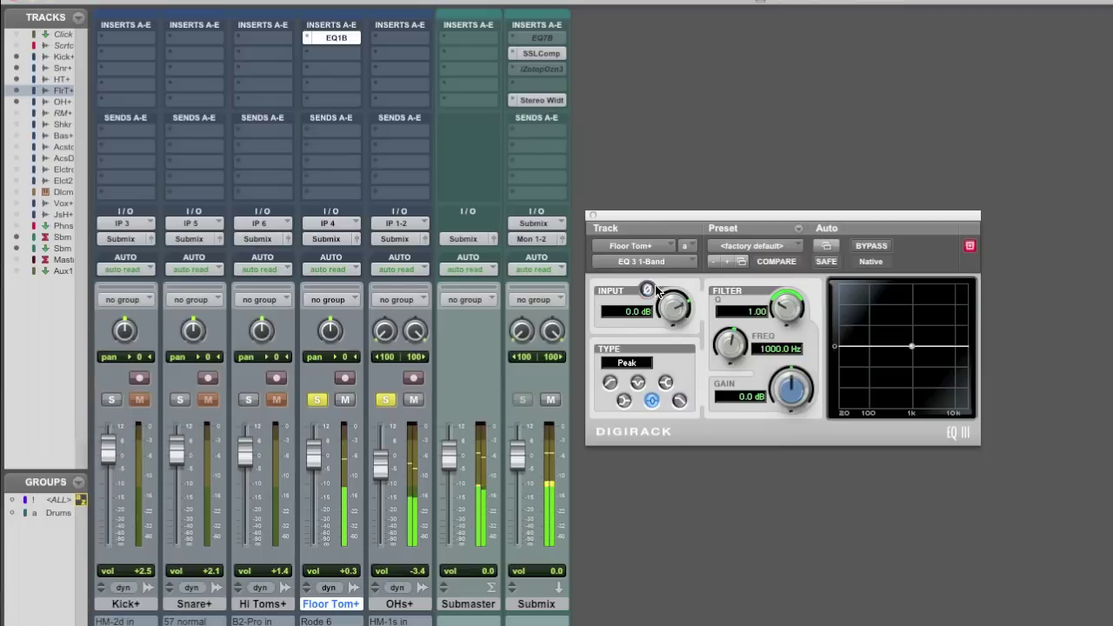
pyautogui.click(648, 289)
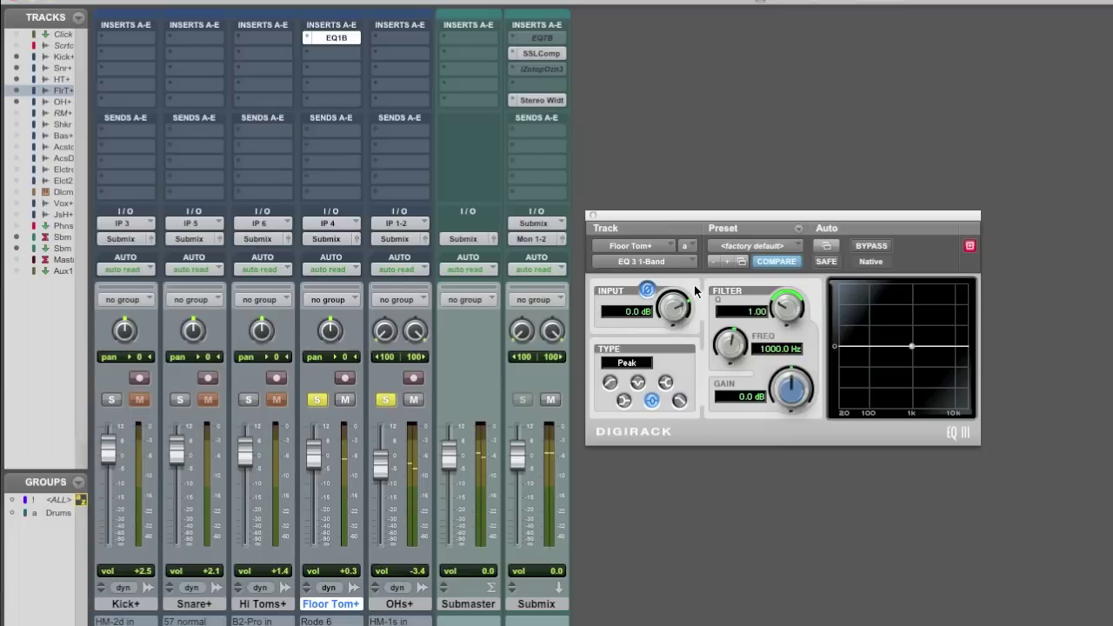
pyautogui.click(647, 290)
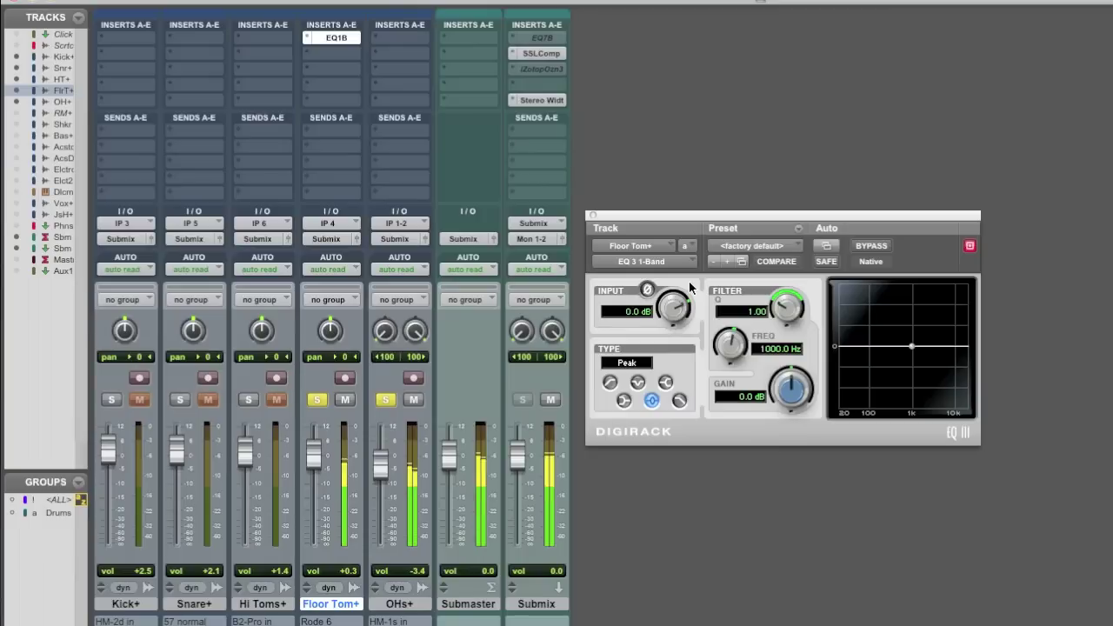
pyautogui.click(647, 289)
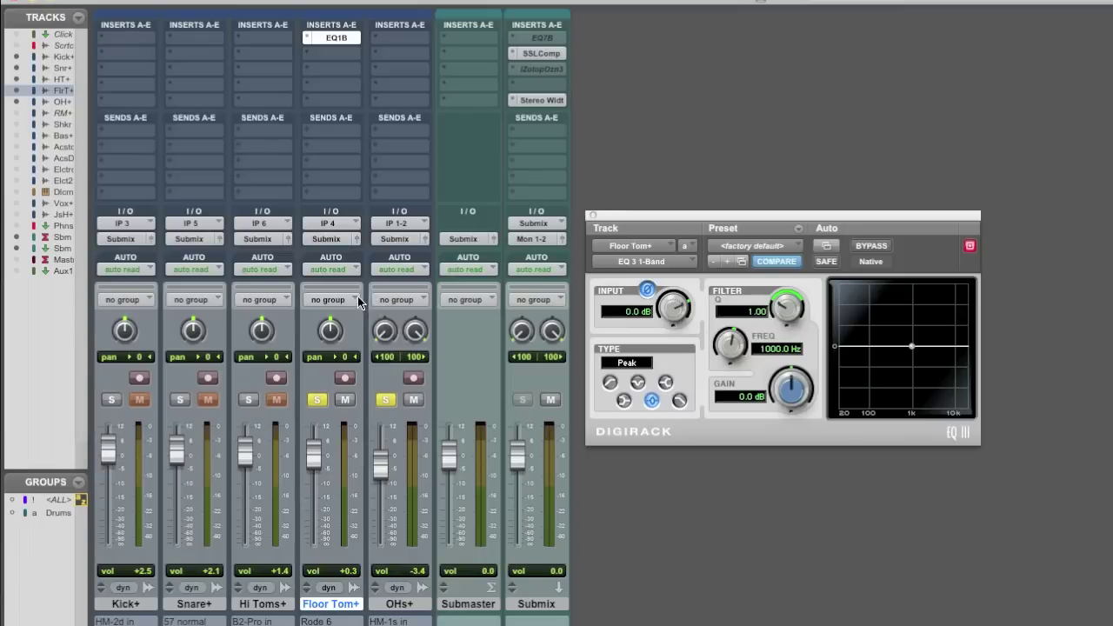
# Replay the floor tom hit to recheck normal against inverted phase, leave Floor Tom+ inverted and close the EQ window
pyautogui.press('space')
pyautogui.click(648, 290)
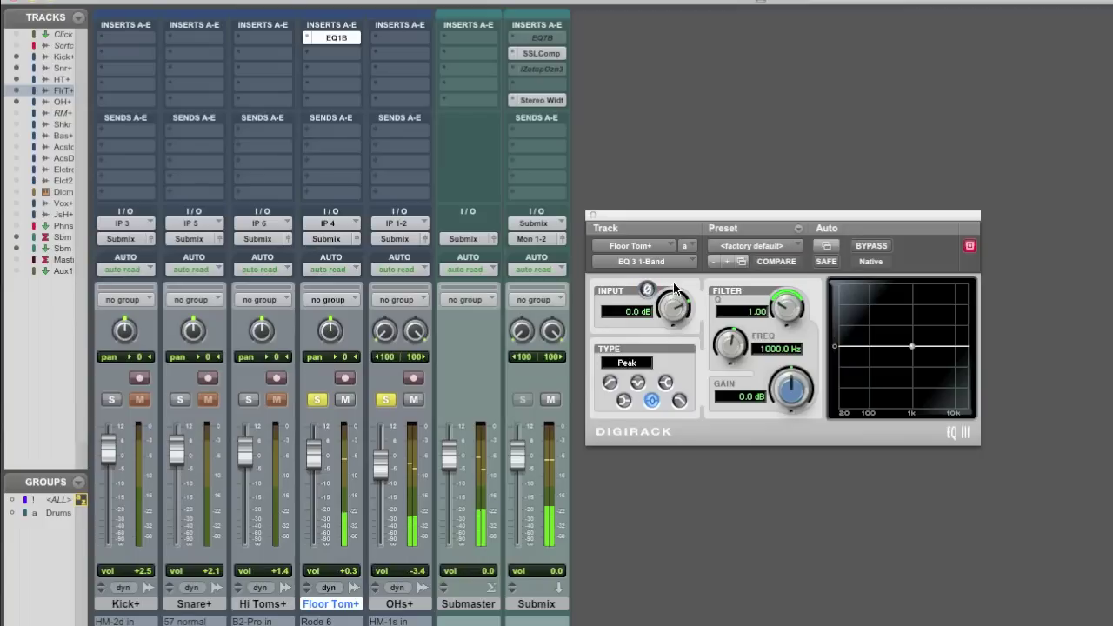
pyautogui.click(648, 291)
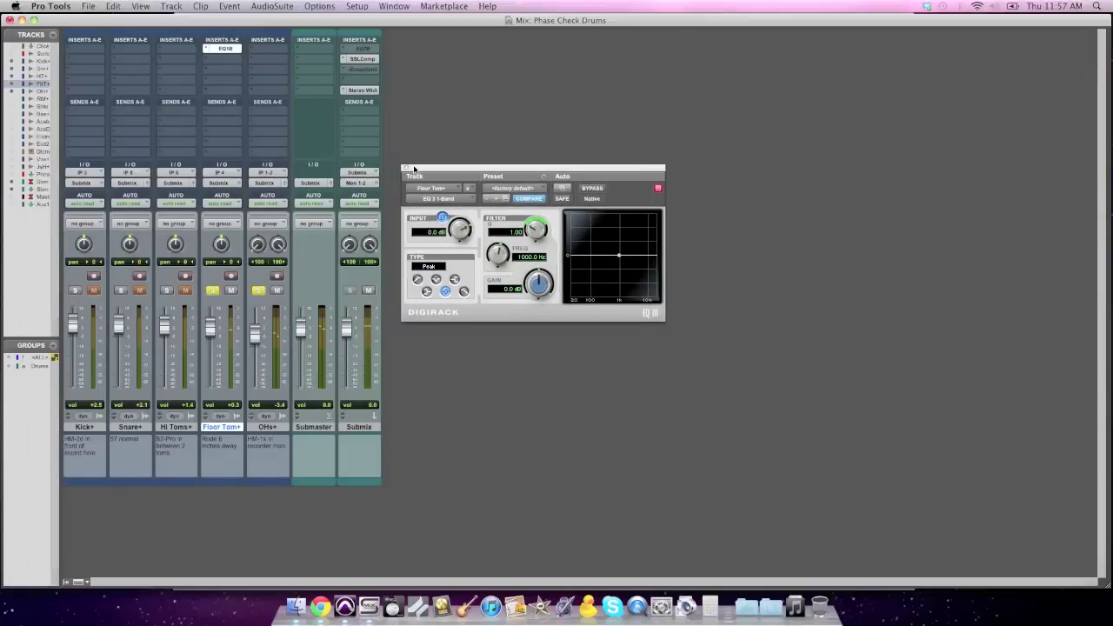
pyautogui.click(405, 168)
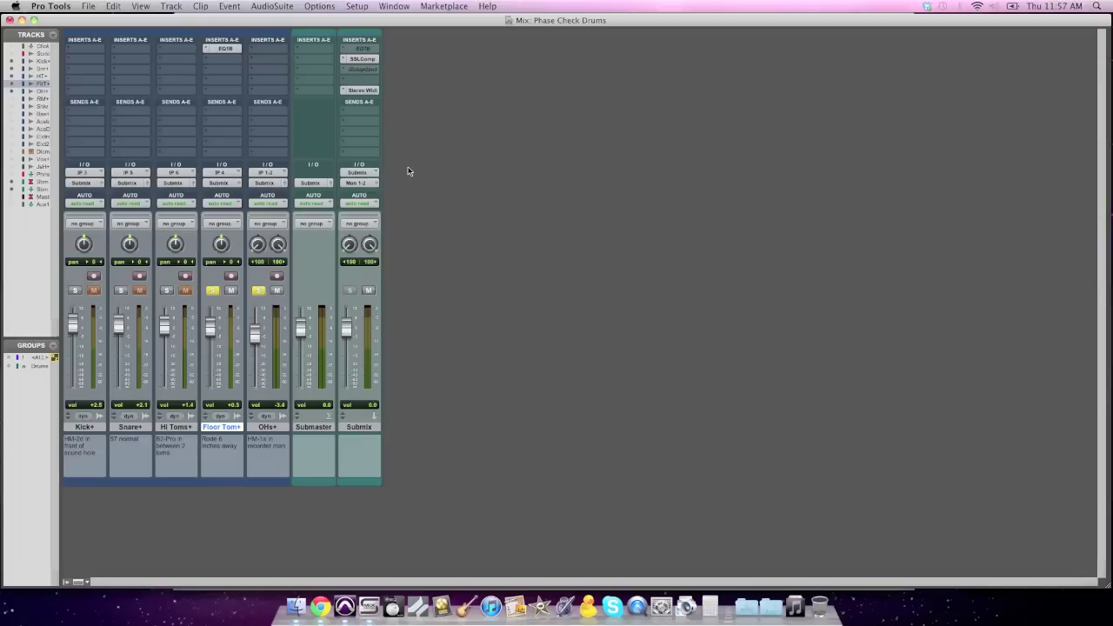